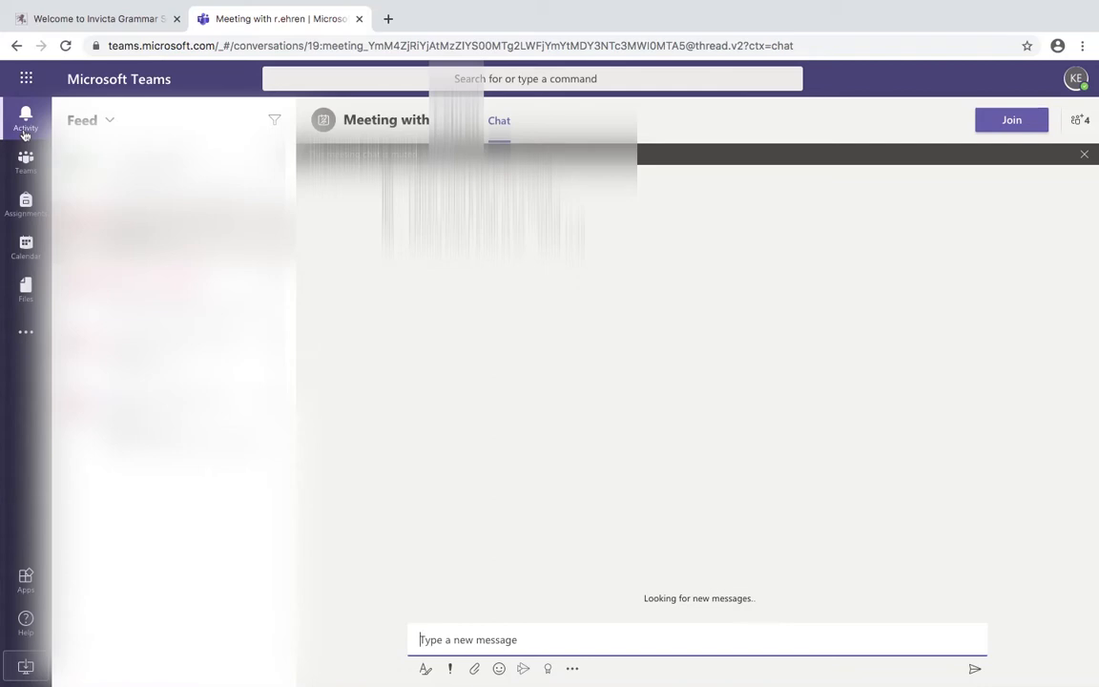
Open the Computer Science 9Q team and look through its General channel's files, posts and class notebook.
click(26, 159)
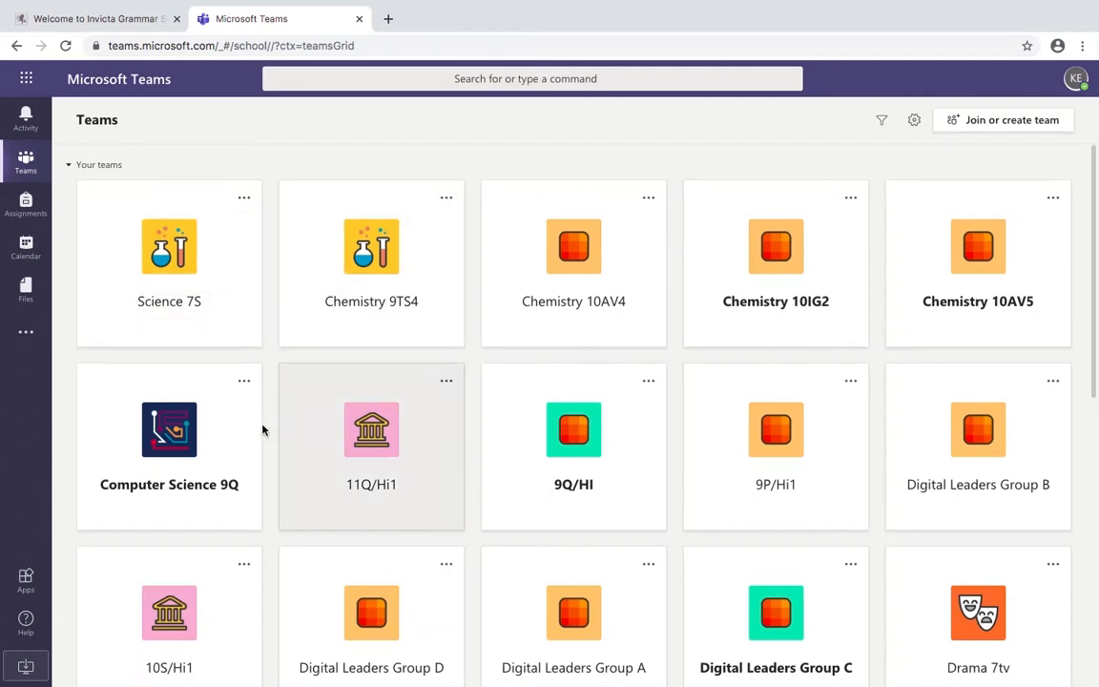
click(197, 462)
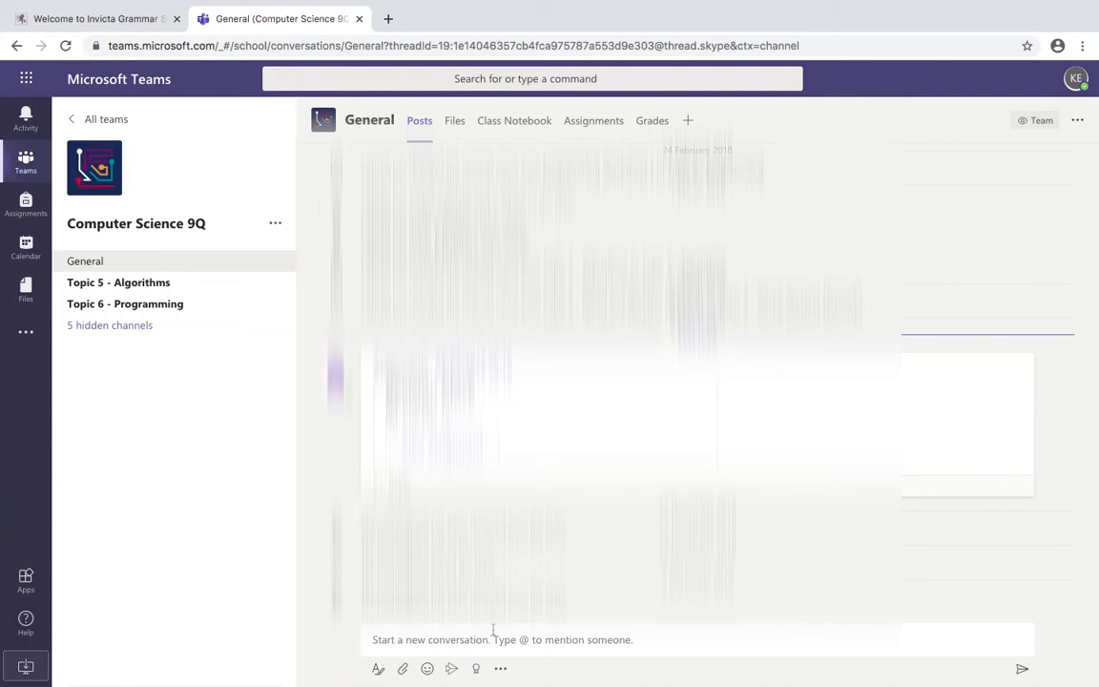
click(456, 121)
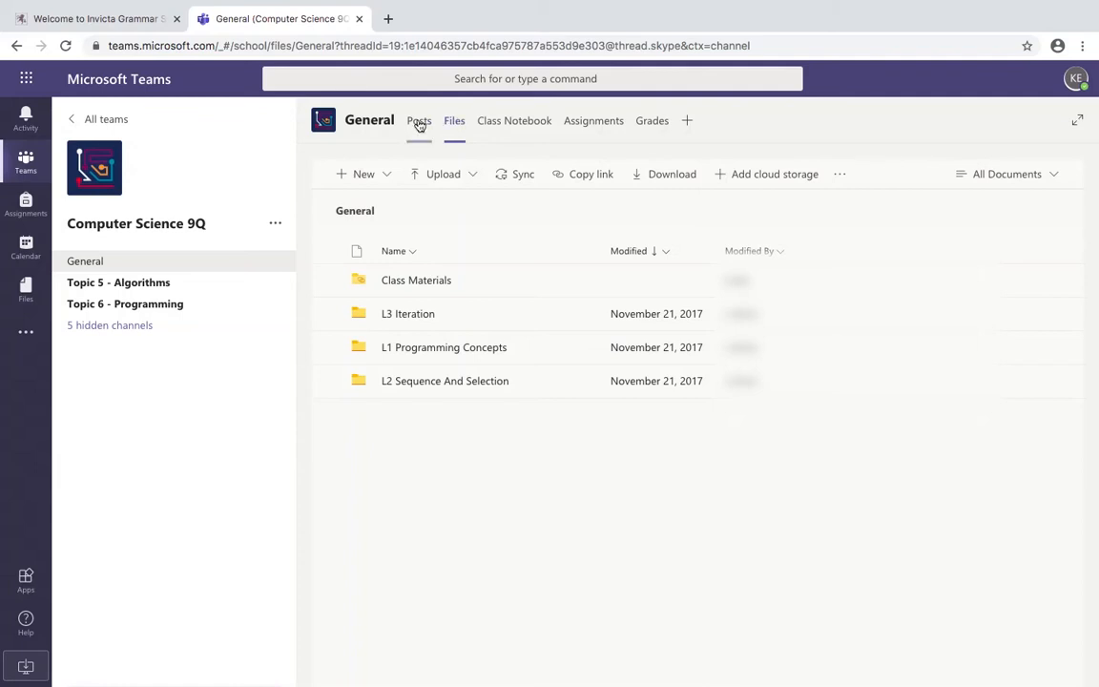
click(419, 121)
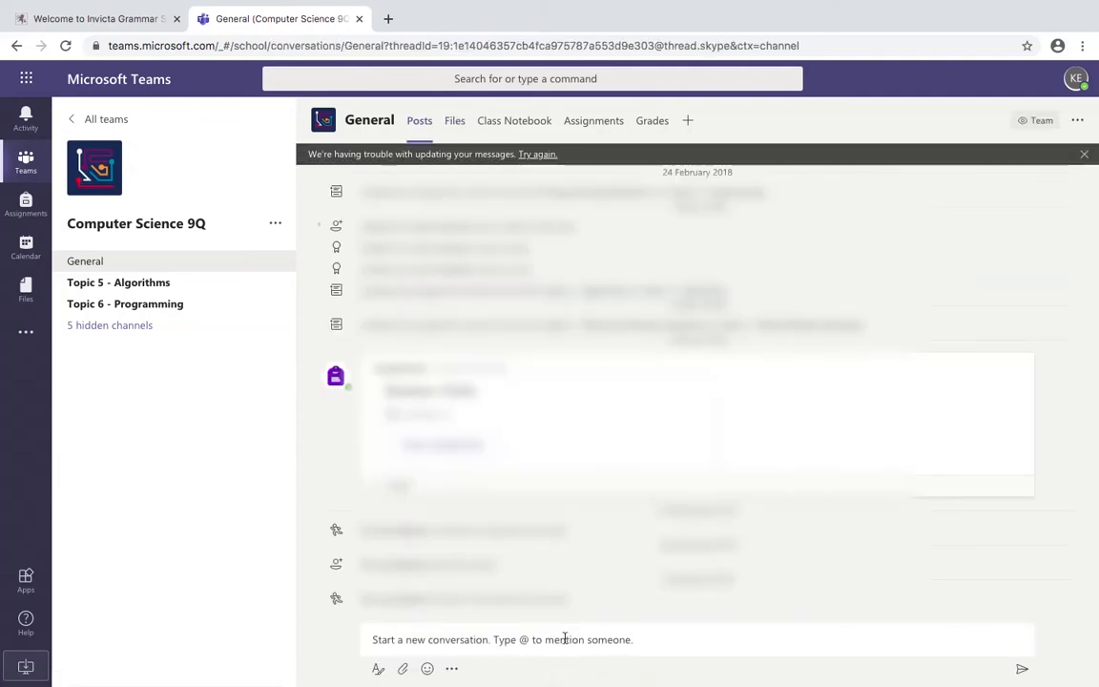
click(522, 123)
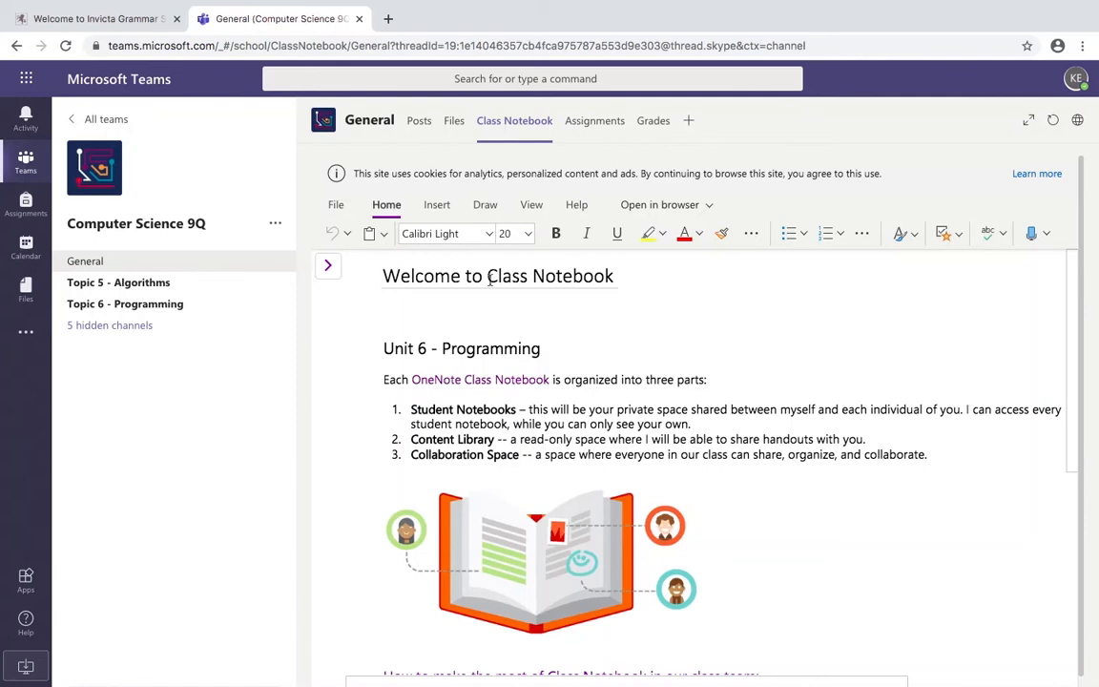
Start a new assignment for Computer Science 9Q, review its class, student and timeline options, and discard it.
click(585, 122)
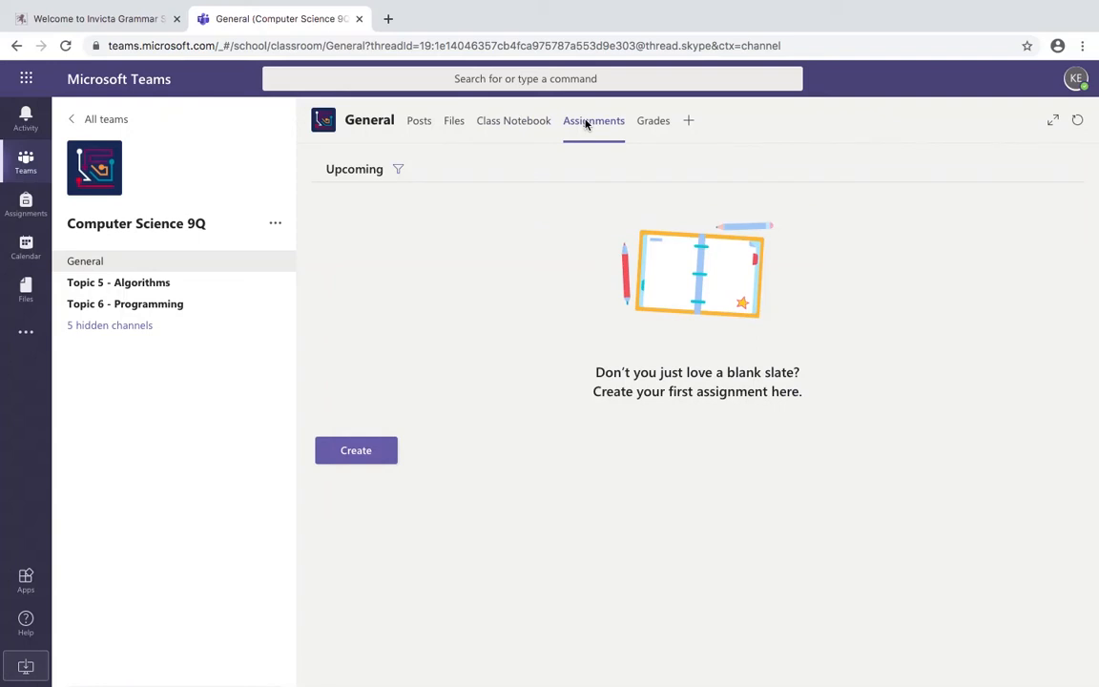
click(373, 457)
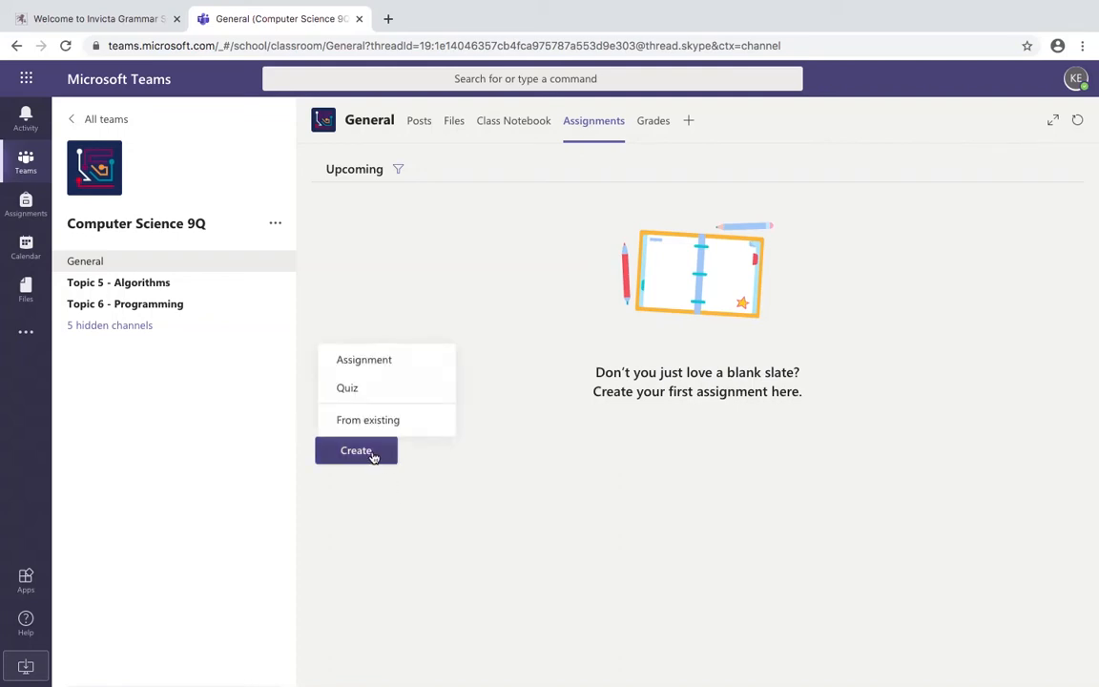
click(386, 368)
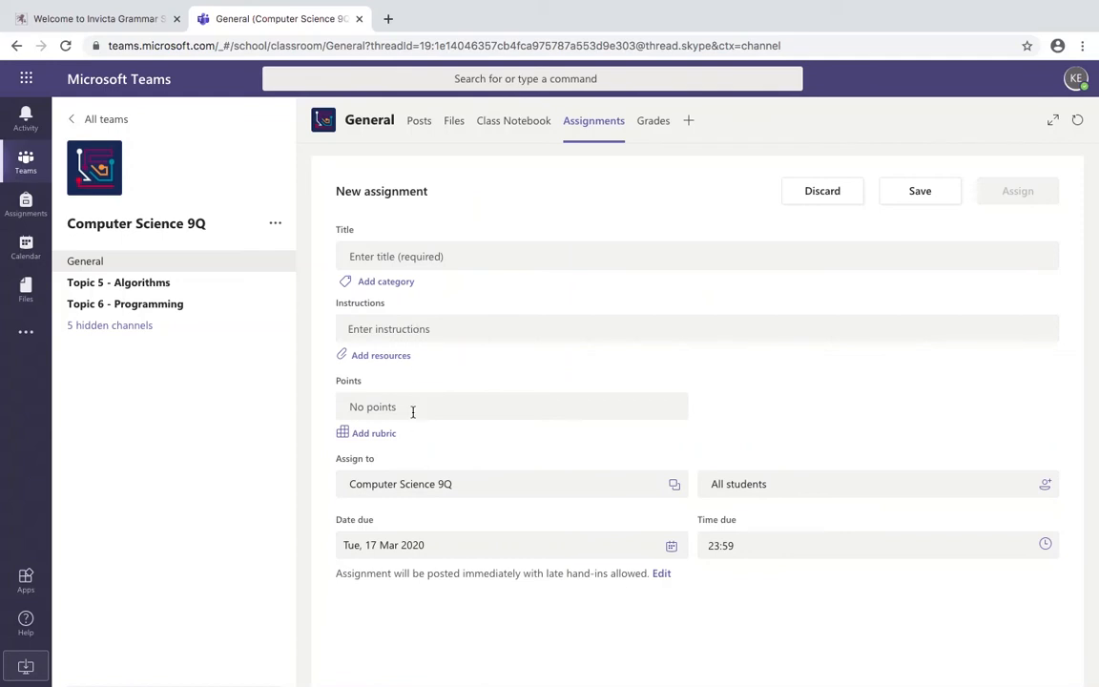
click(674, 486)
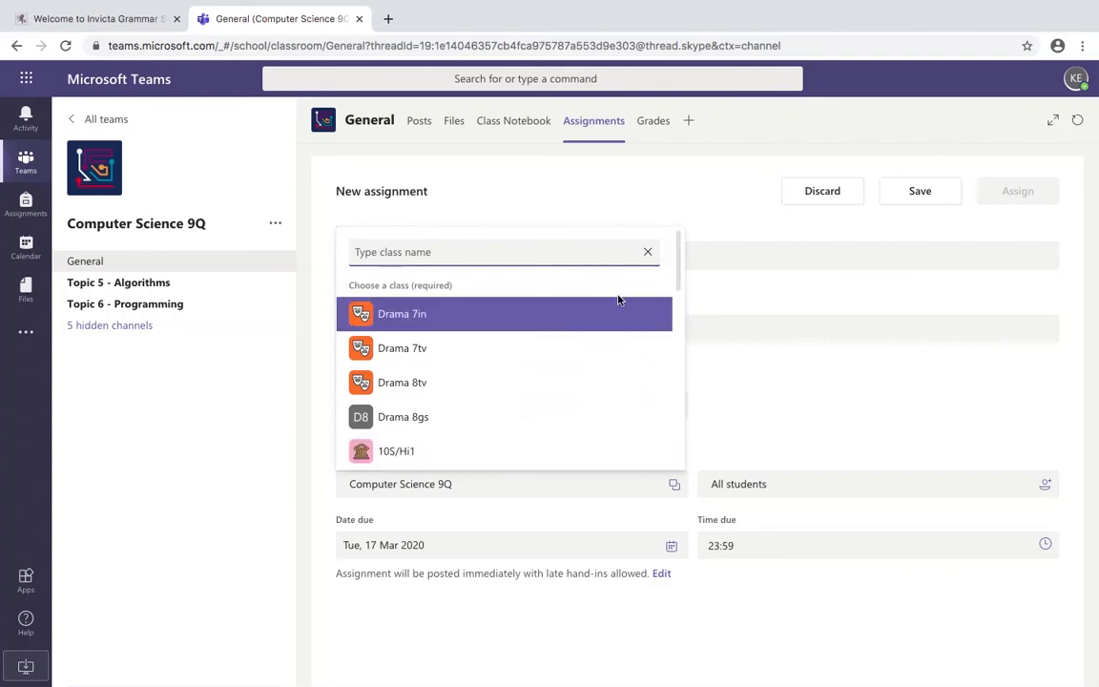
click(506, 617)
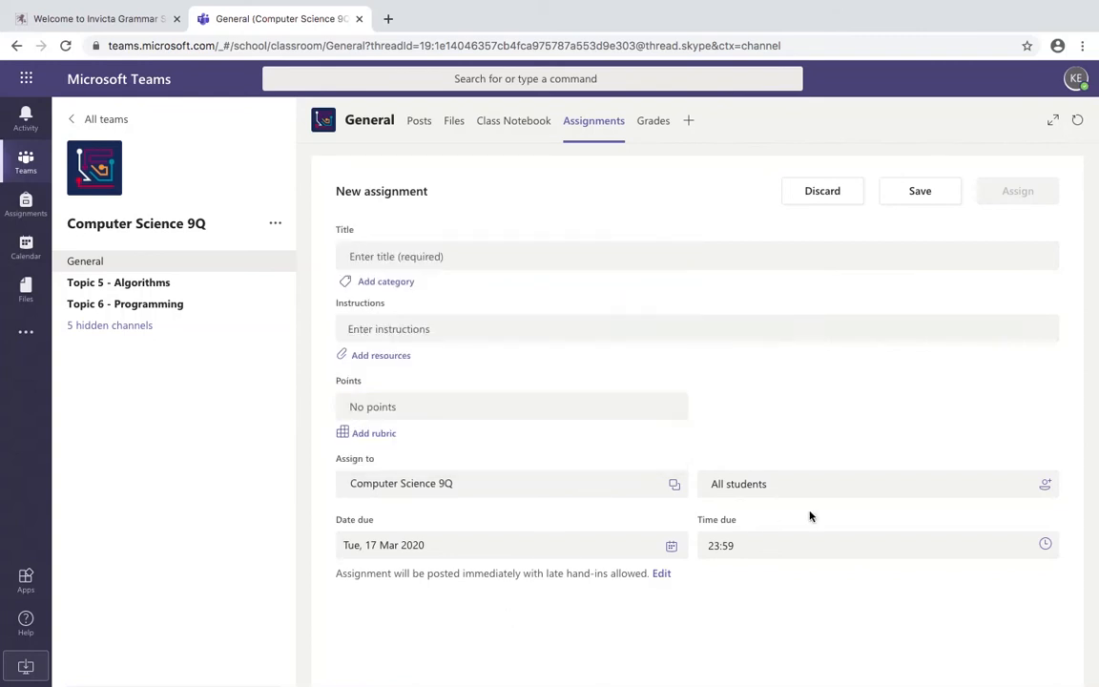
click(830, 490)
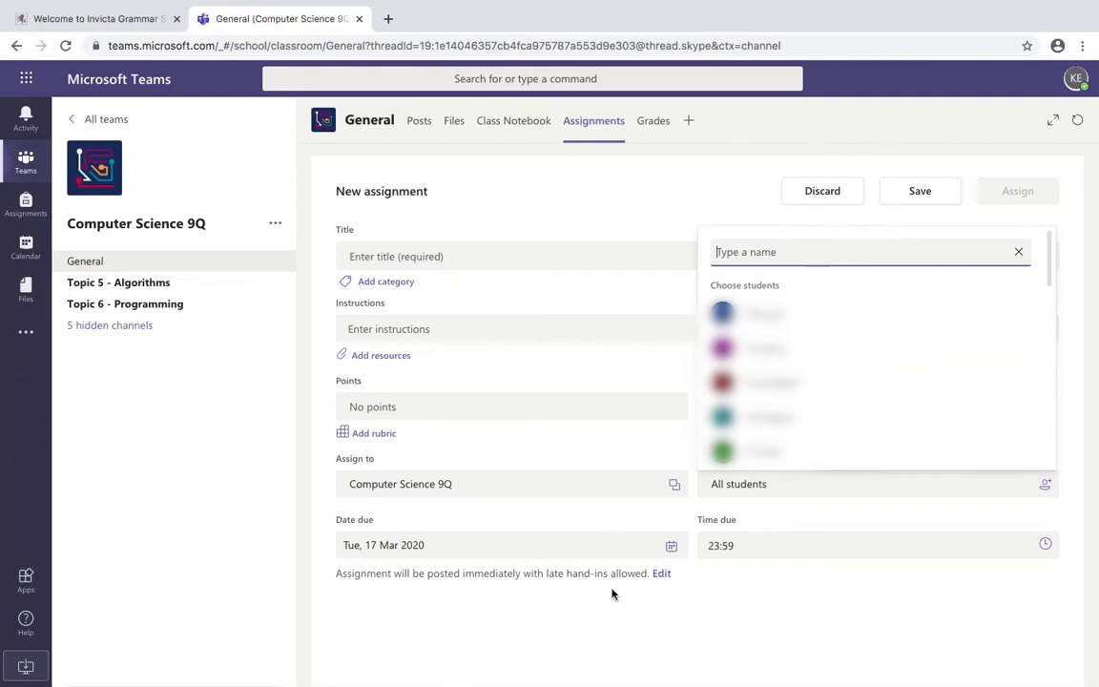
click(666, 577)
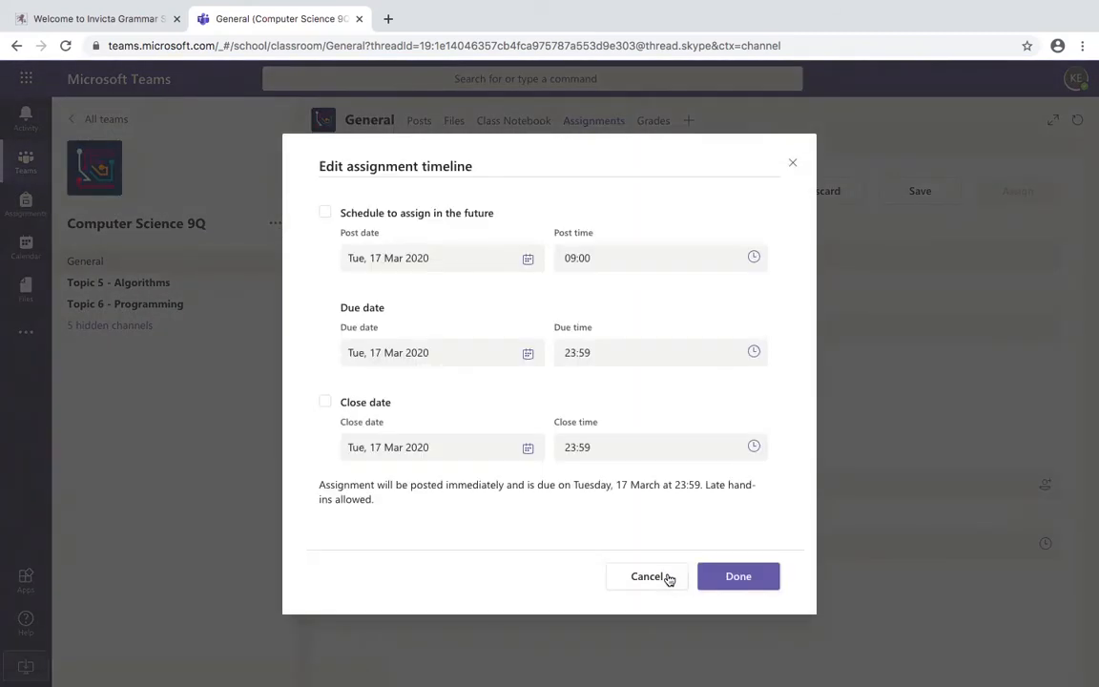
click(655, 578)
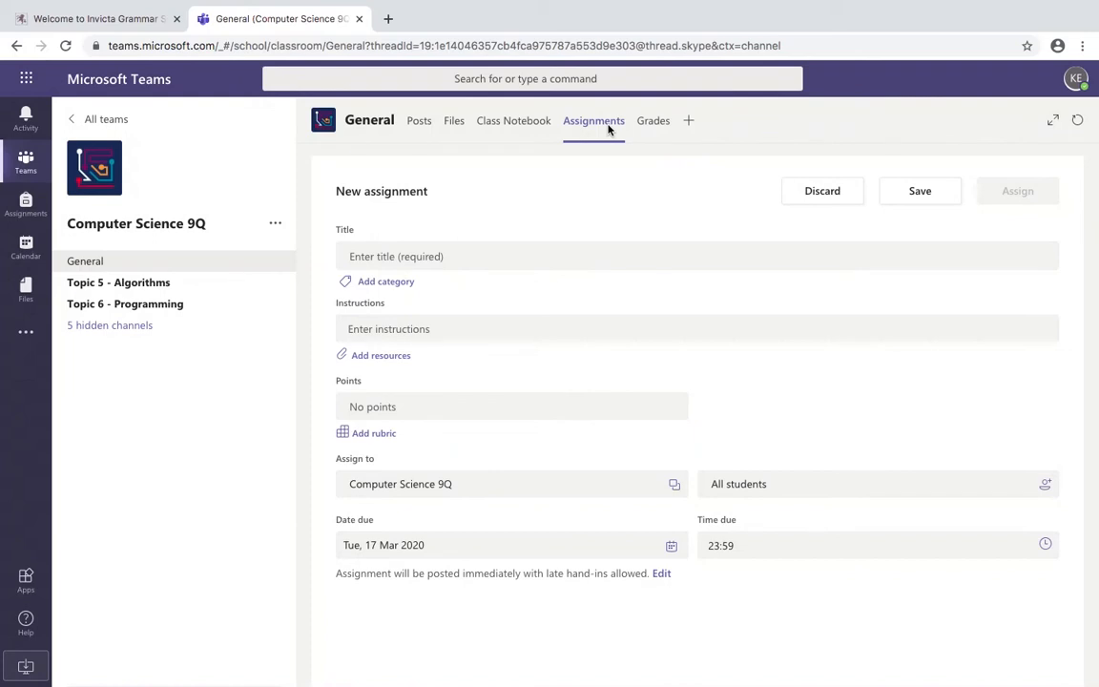
click(820, 192)
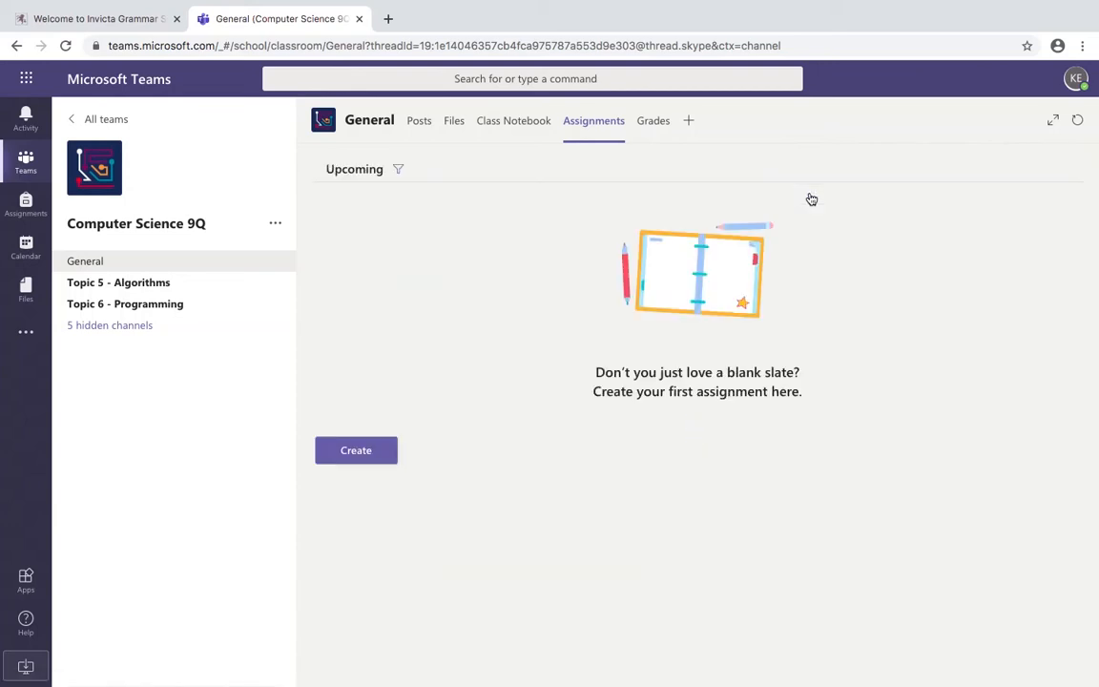
View the Computer Science 9Q grades and the graded section of the assignments overview for all classes.
click(658, 122)
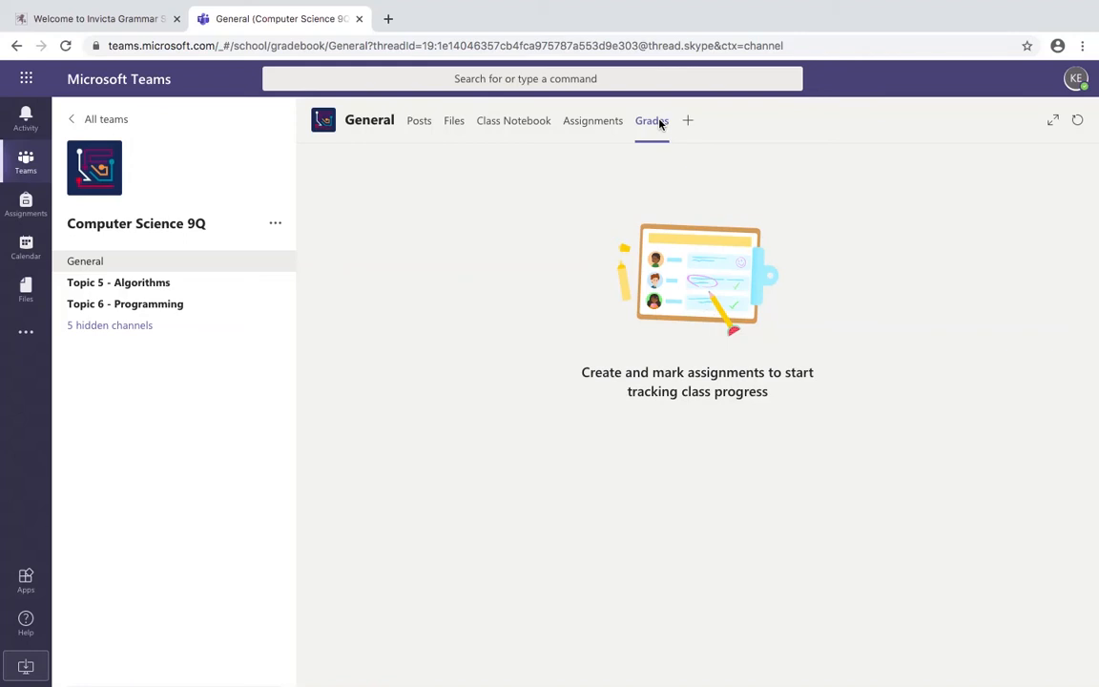
click(37, 212)
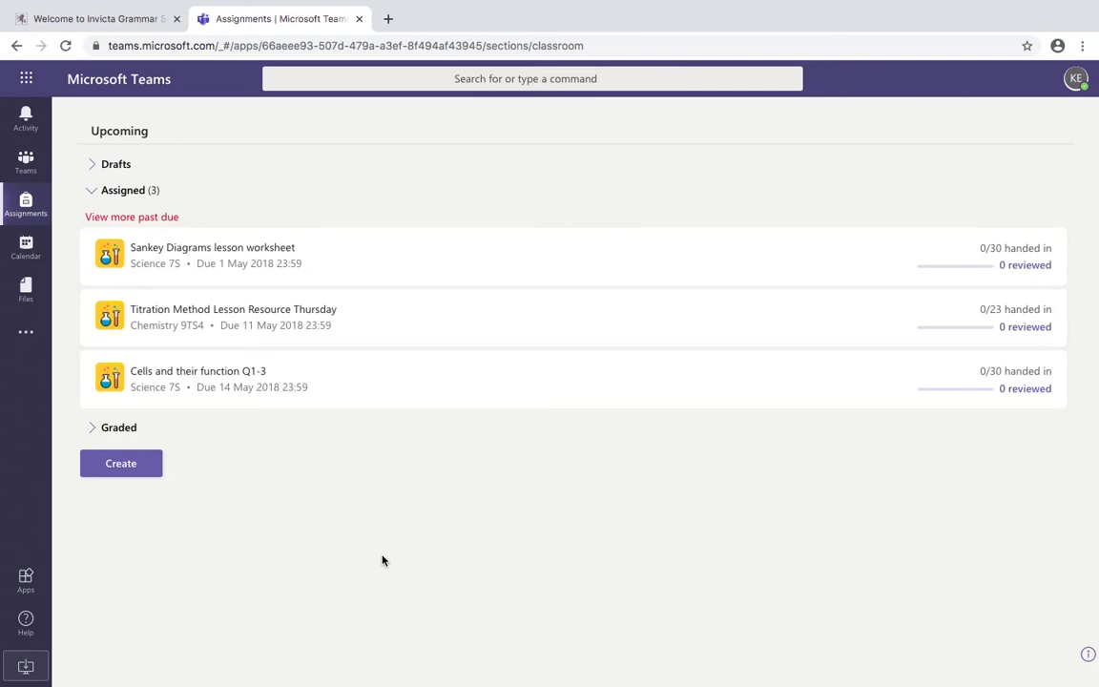
click(103, 432)
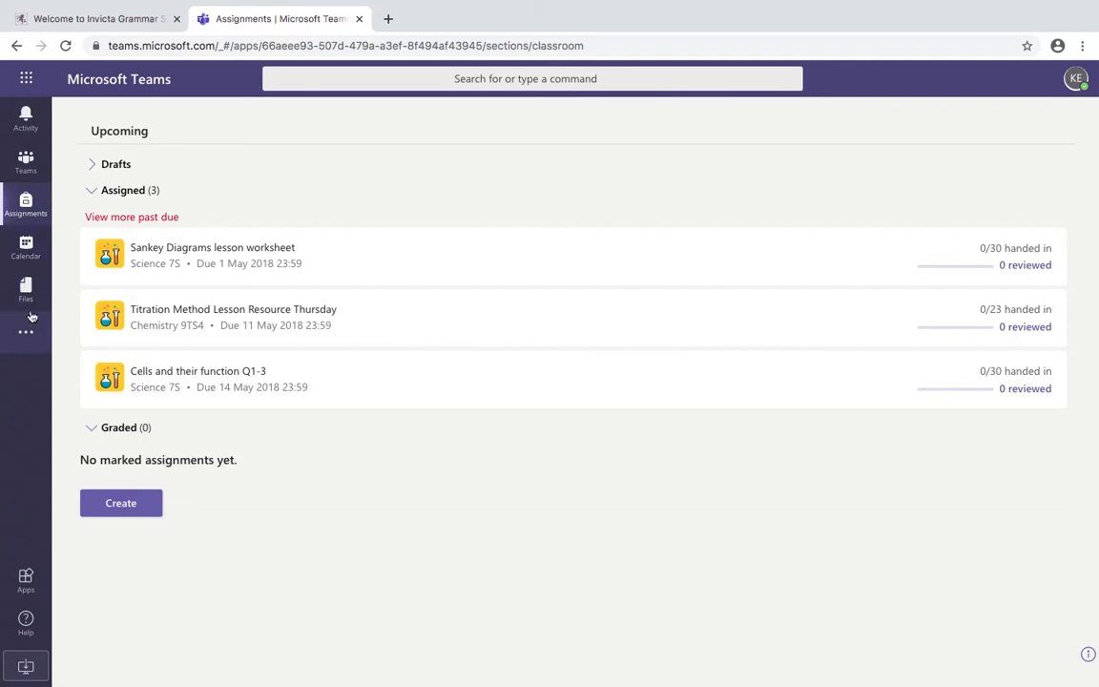
Start a new calendar meeting titled "Period 2 Computer Science" running from 09:00 to 10:00.
click(26, 250)
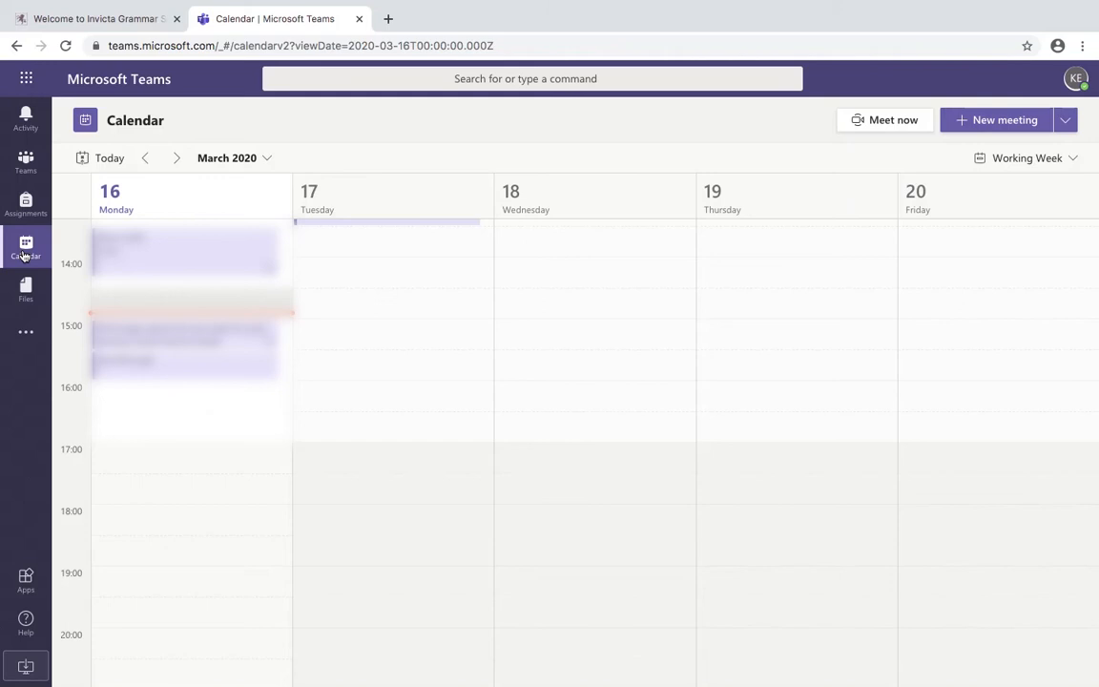
click(982, 125)
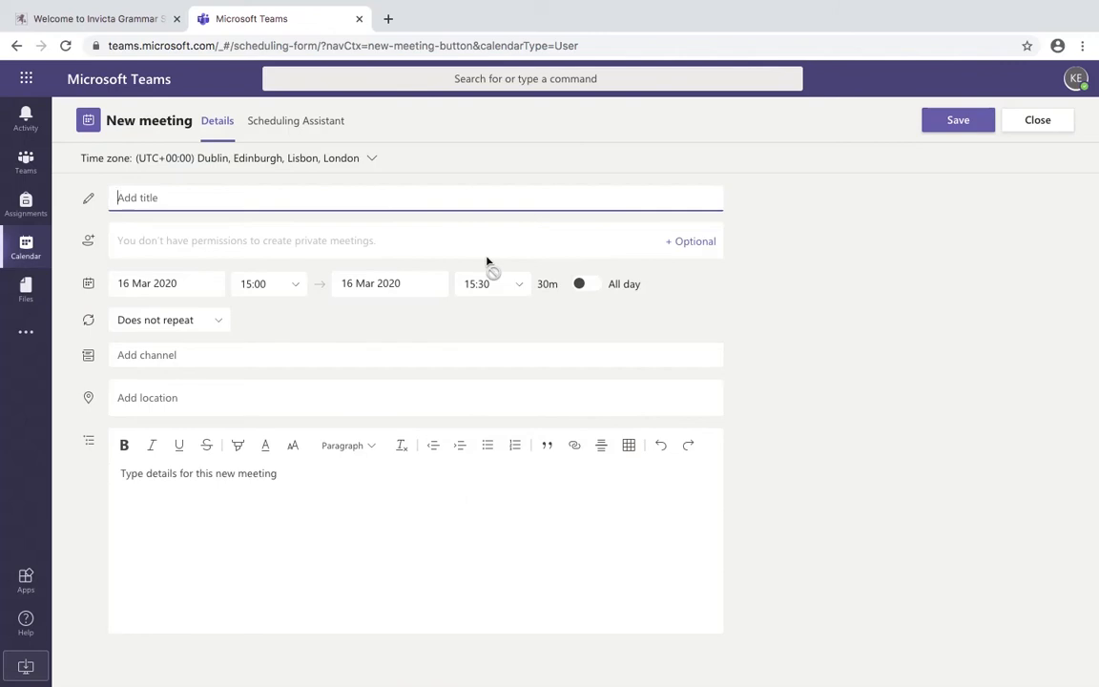
text(Period 2 Computer Science)
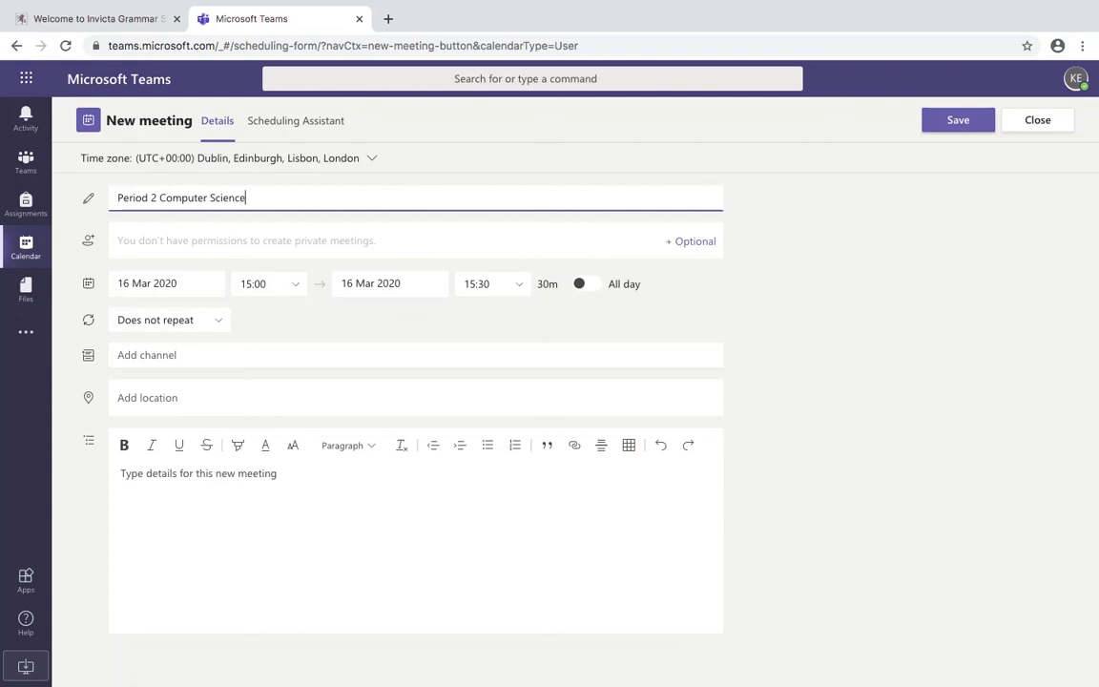
click(282, 284)
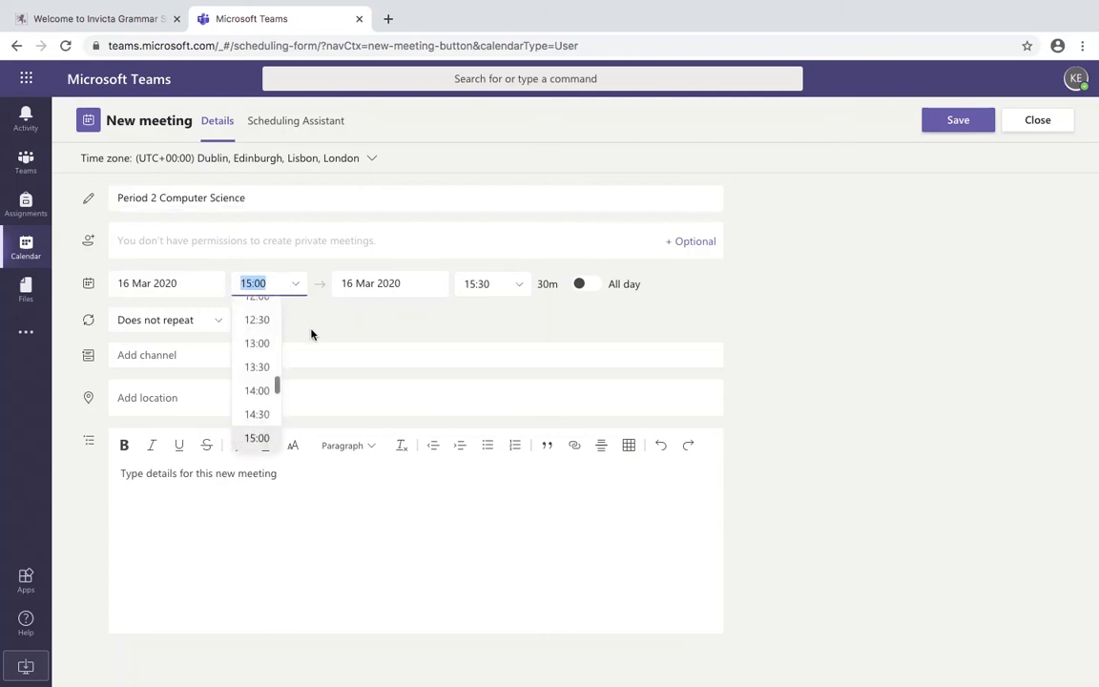
scroll(257, 341, up, 5)
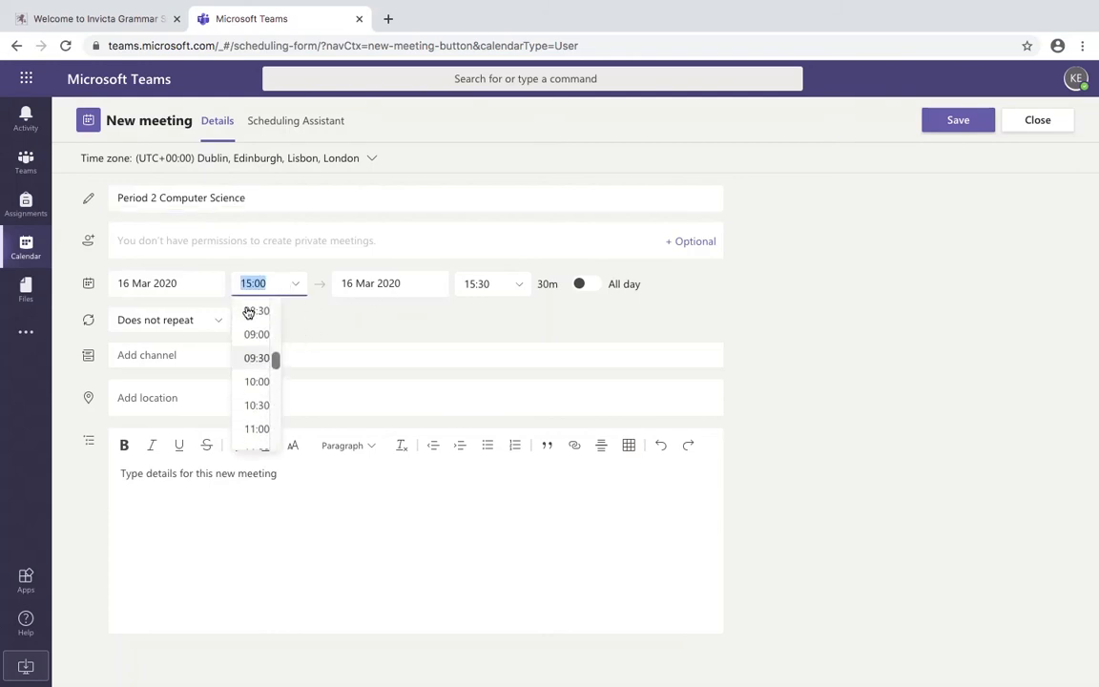
click(257, 336)
click(503, 283)
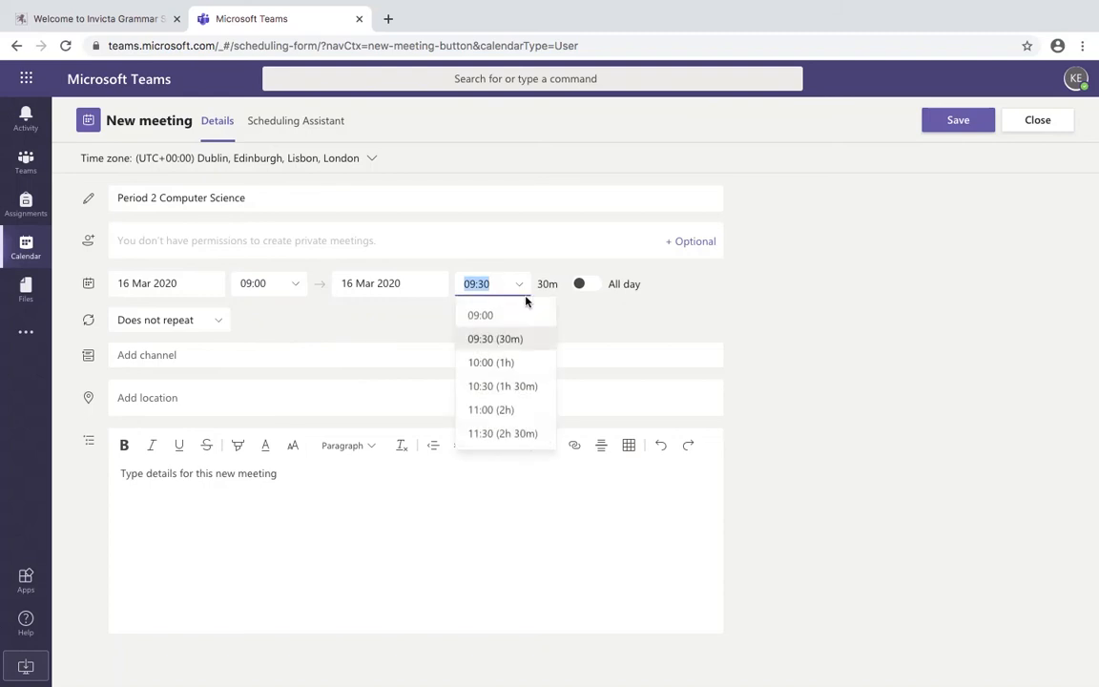
click(520, 372)
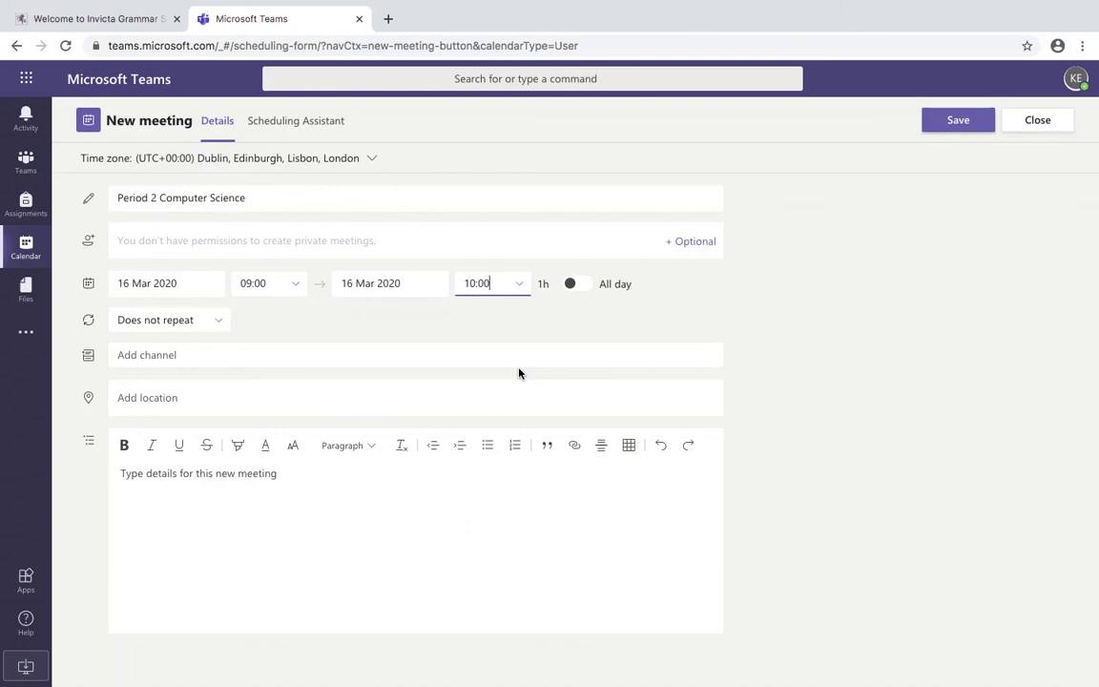
Add the General channel of 10S/Hi1 to the meeting, and discard the unsent meeting.
click(431, 357)
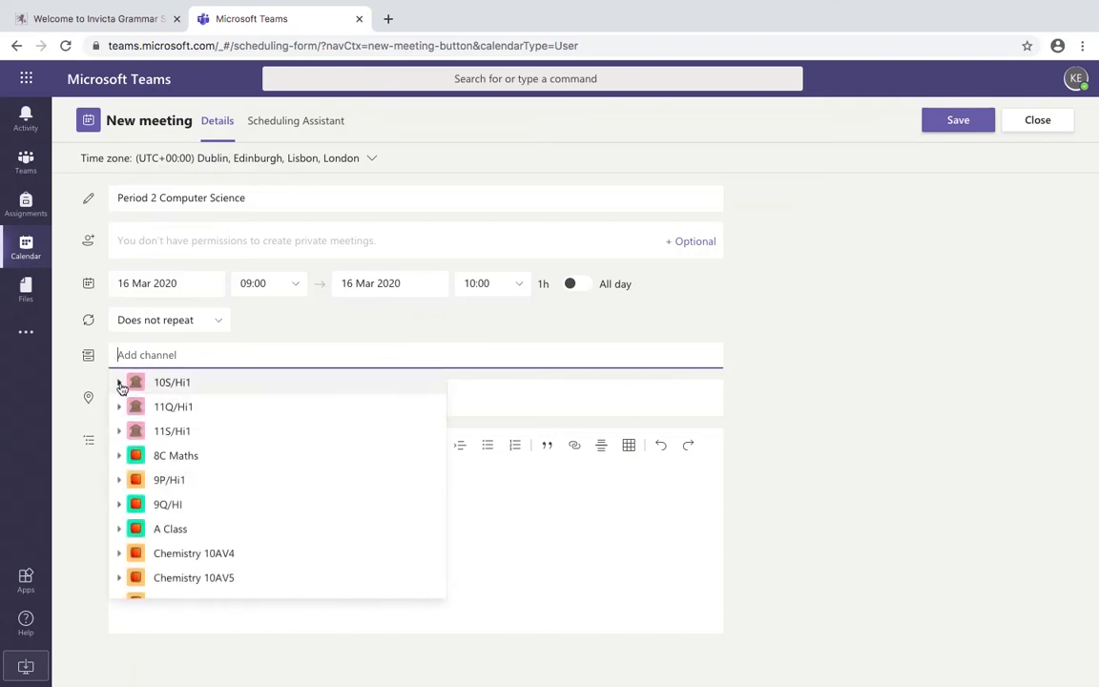
click(119, 384)
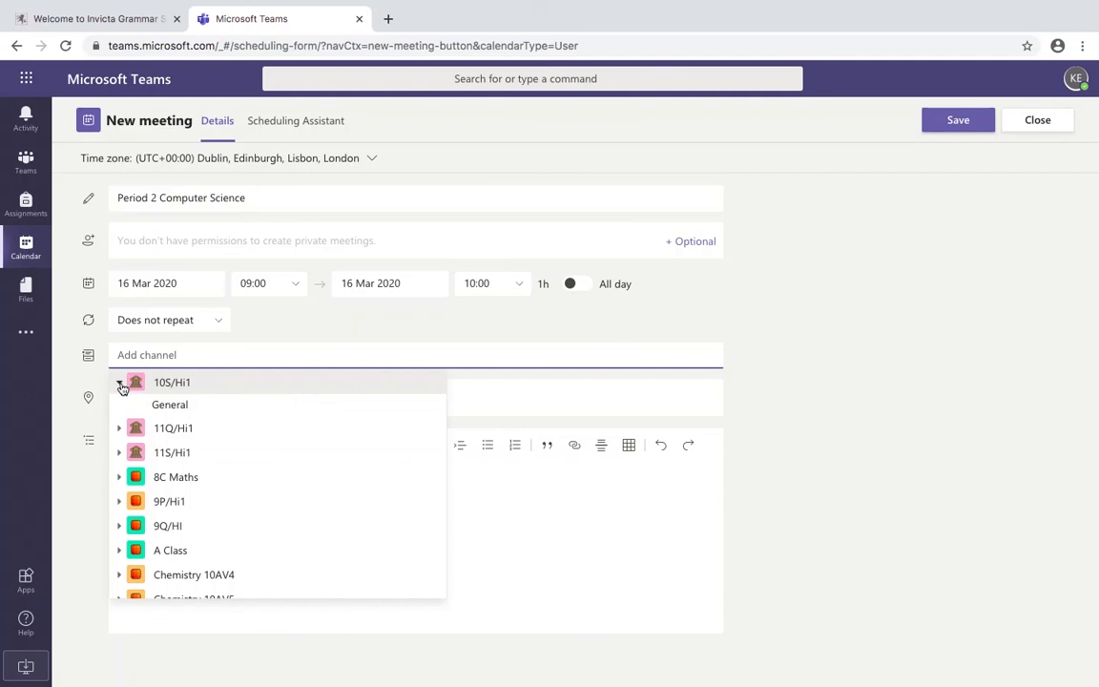
click(172, 405)
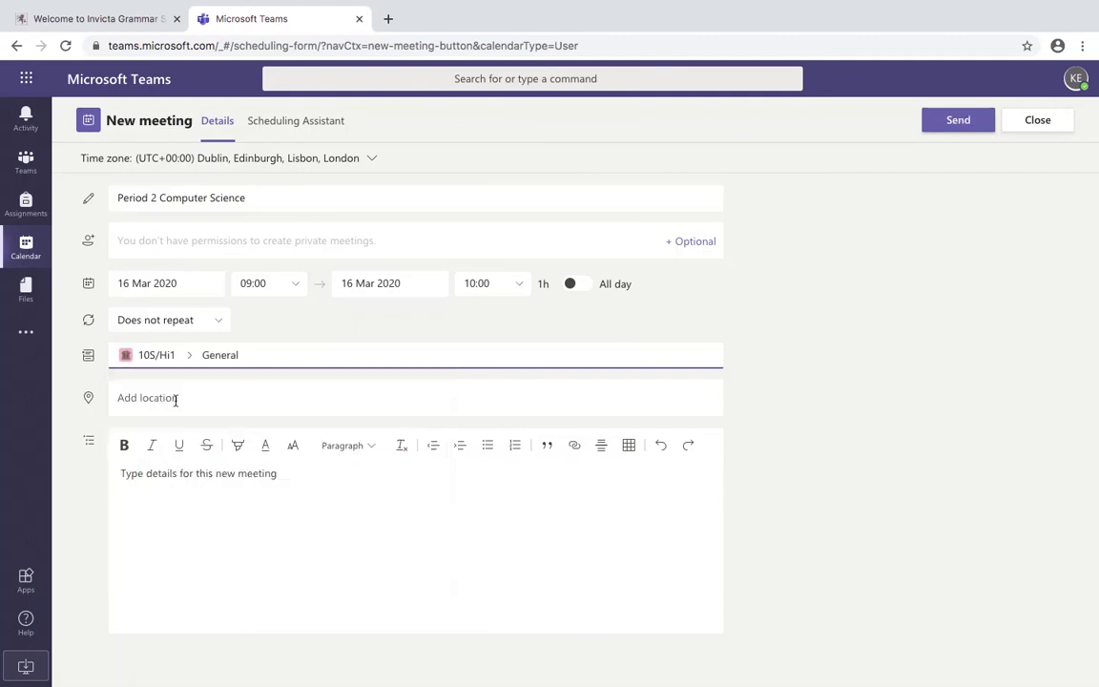
click(172, 481)
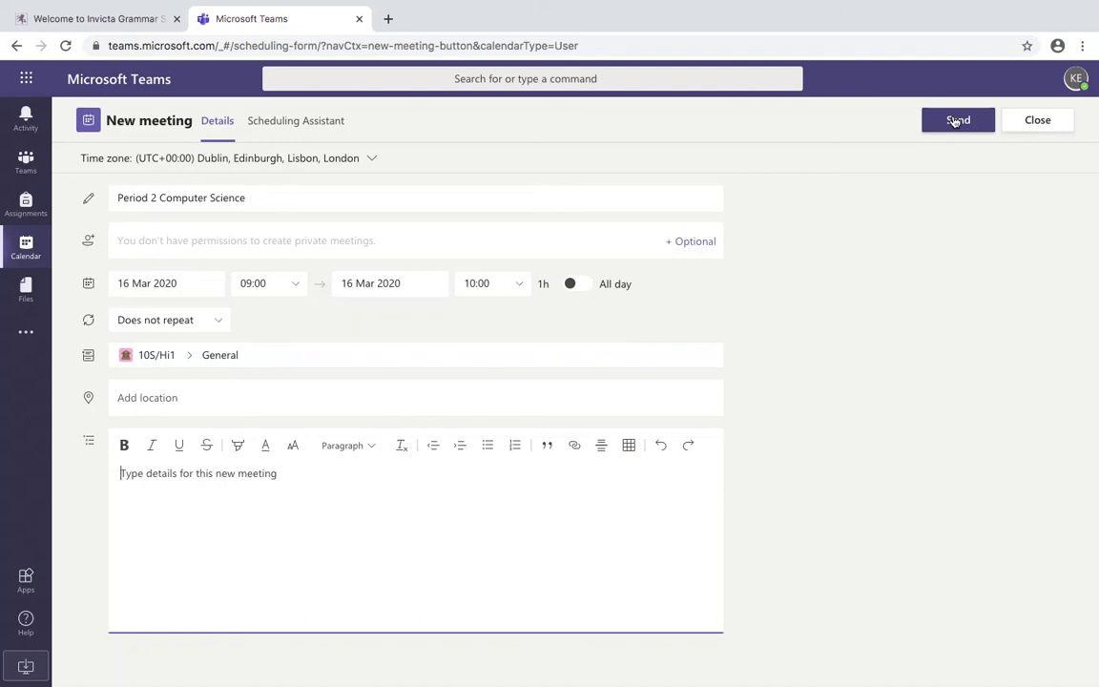
click(1038, 120)
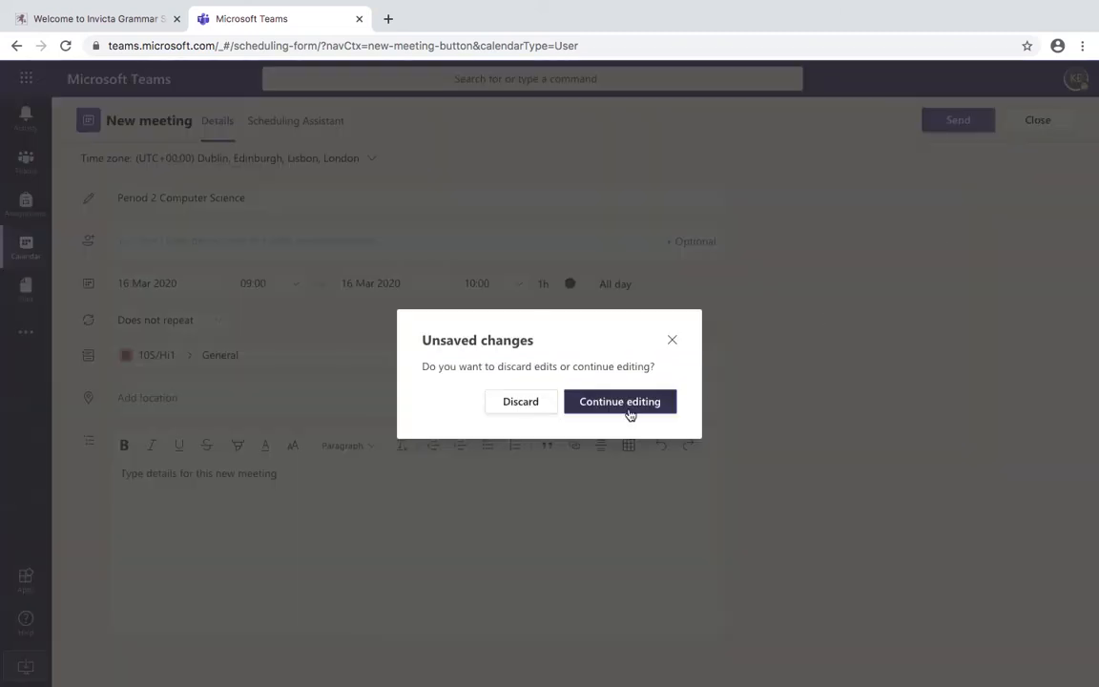
click(542, 410)
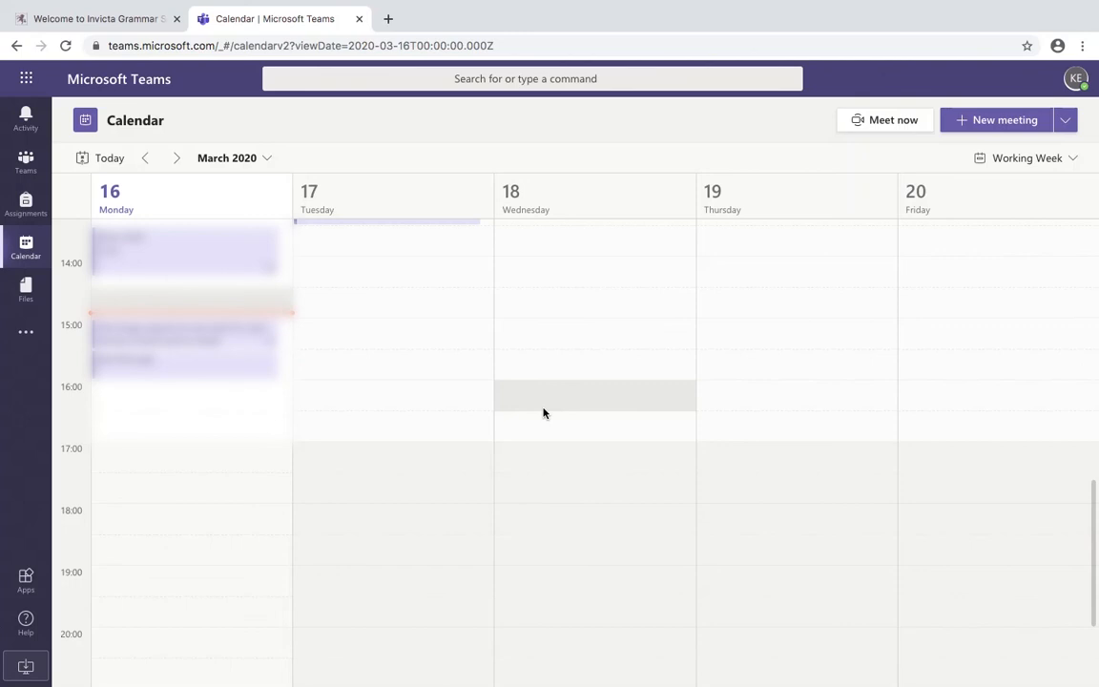
View the list of additional apps that can be added, and dismiss it.
click(13, 334)
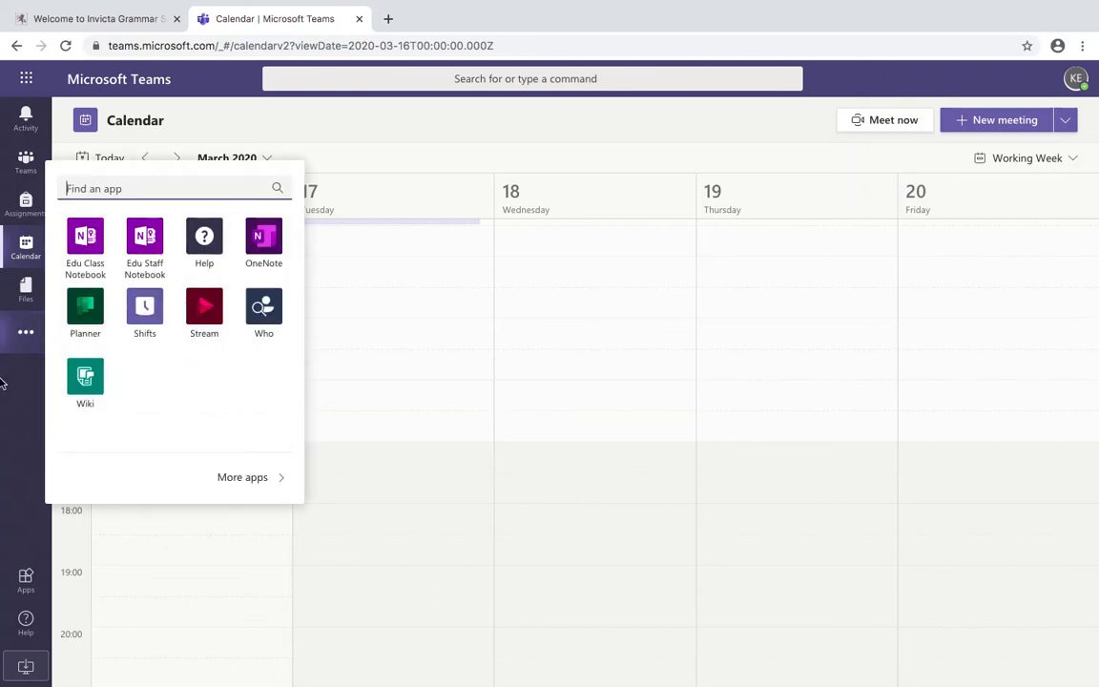
click(12, 388)
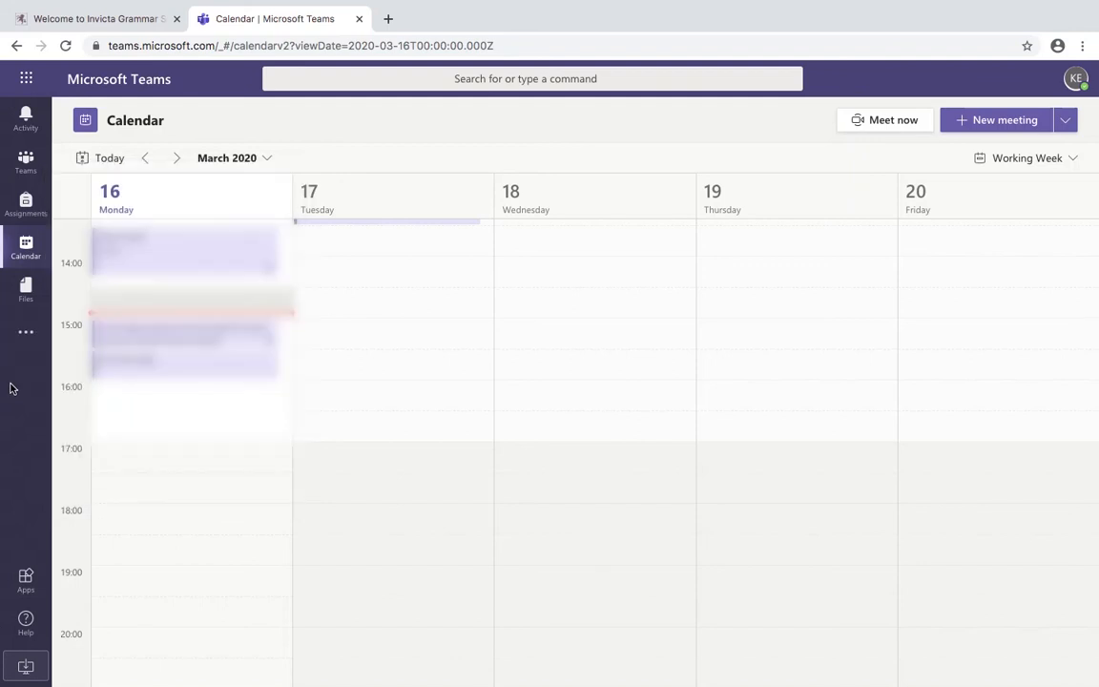